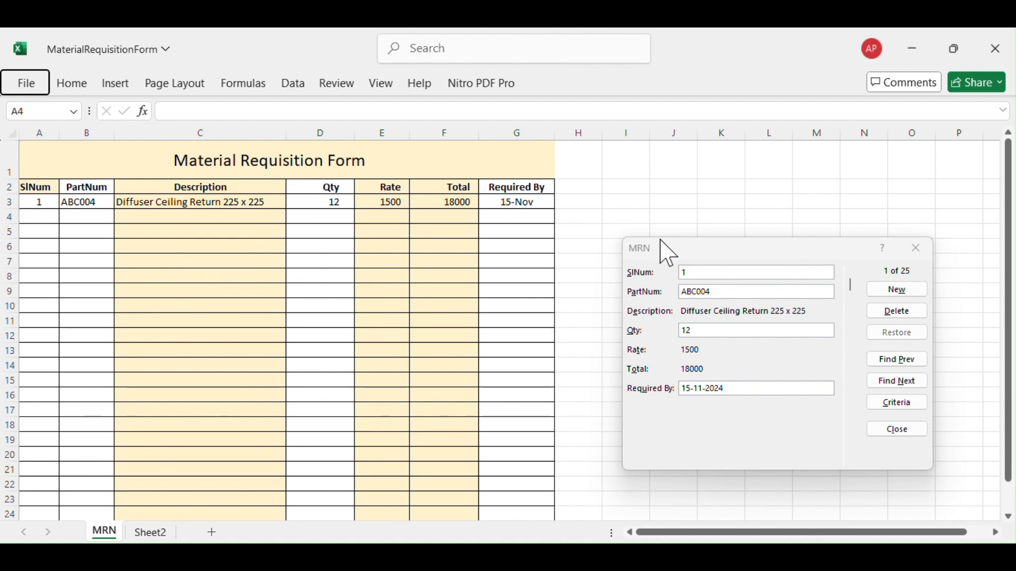
Reposition the MRN data form nearer the requisition table, and close it.
click(687, 256)
drag(684, 255, 640, 235)
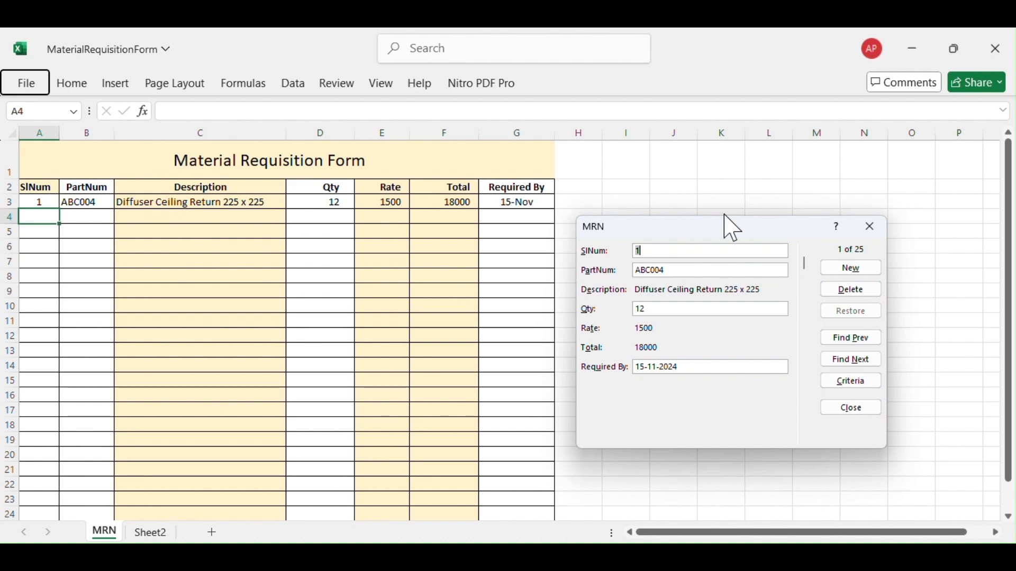
click(871, 227)
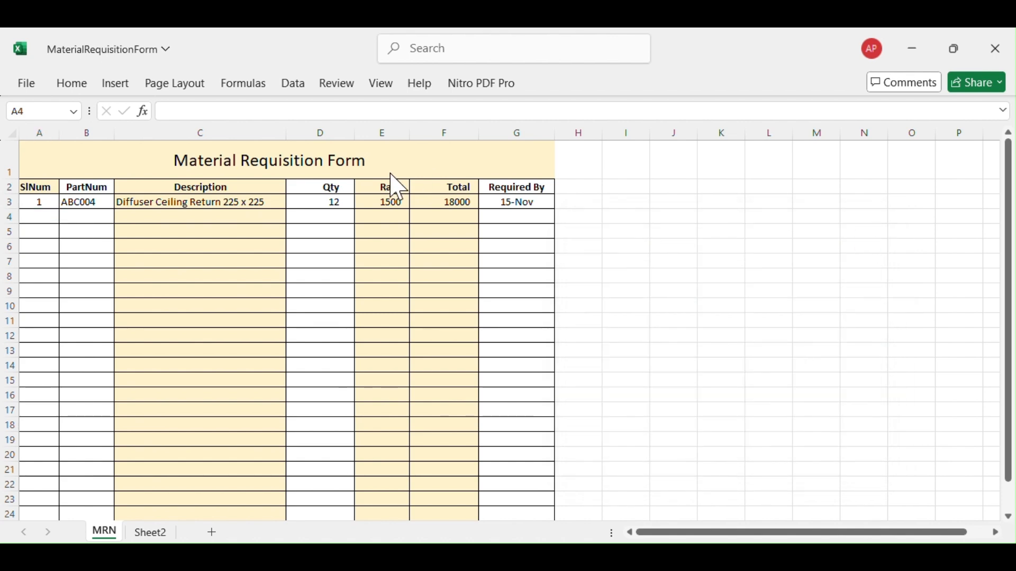
Enter serial number 2 and part number ABC003 in row 4 of the requisition table.
click(43, 217)
text(=)
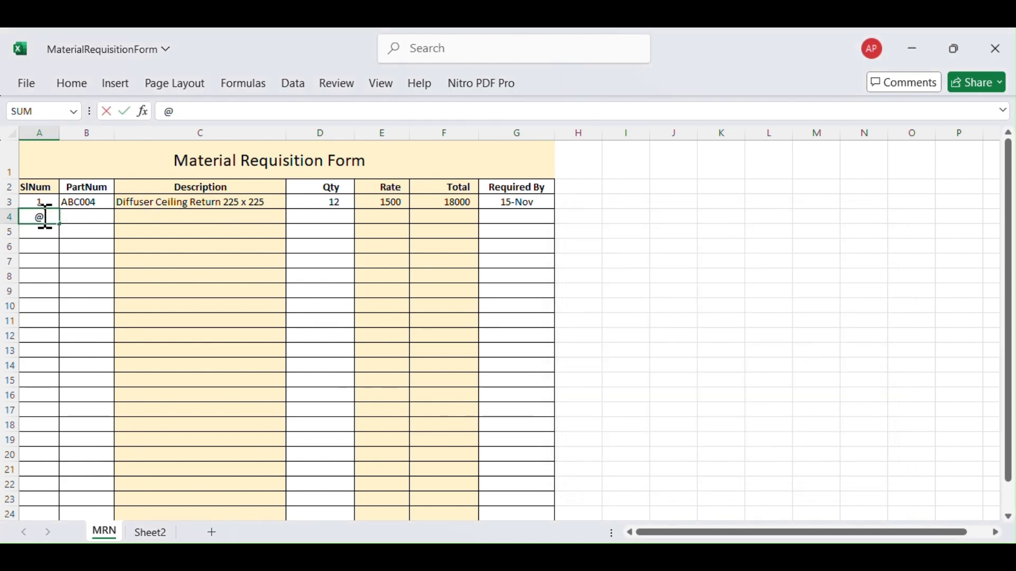
key(BackSpace)
text(2)
key(Tab)
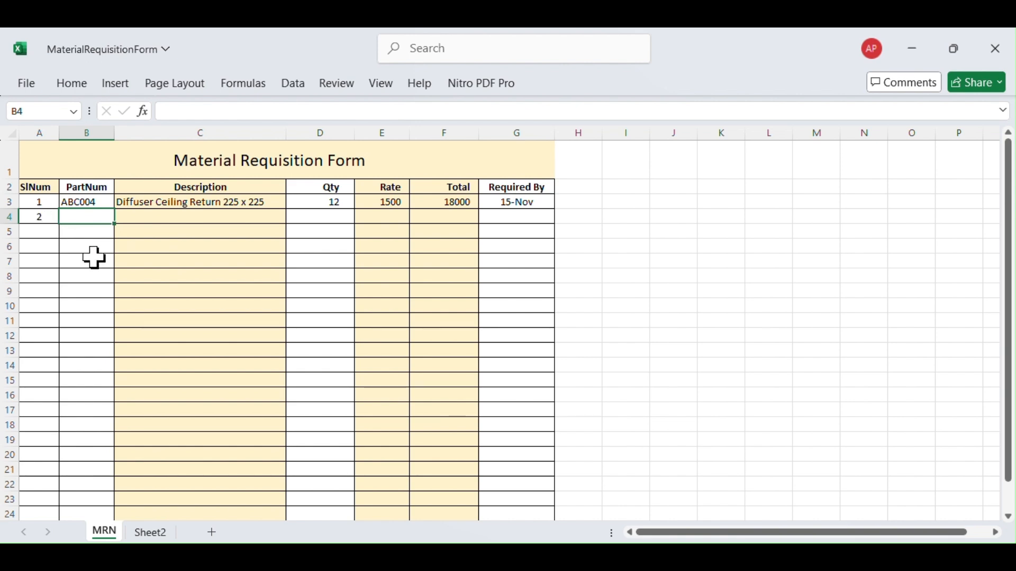
text(ABC)
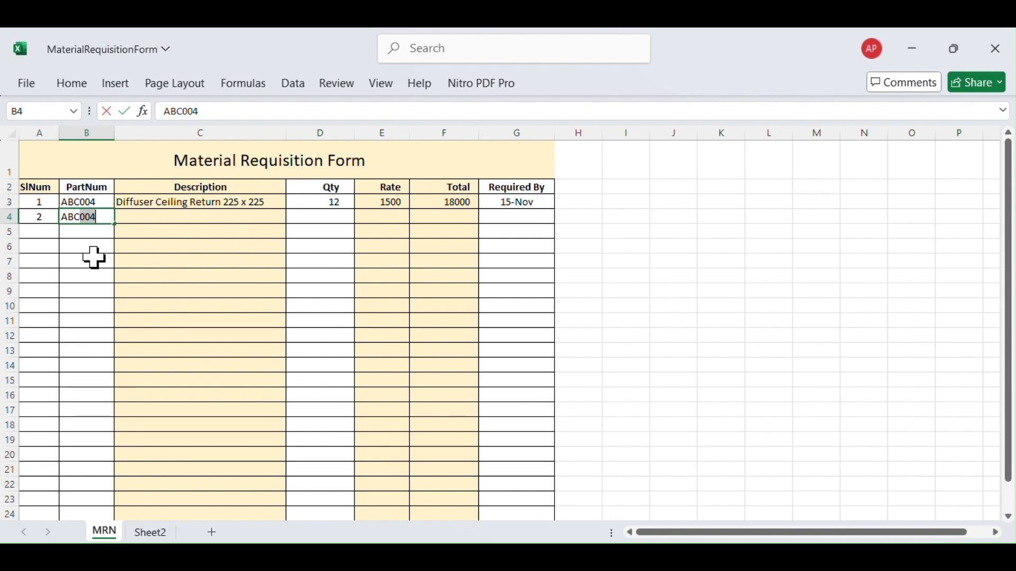
text(003)
key(Tab)
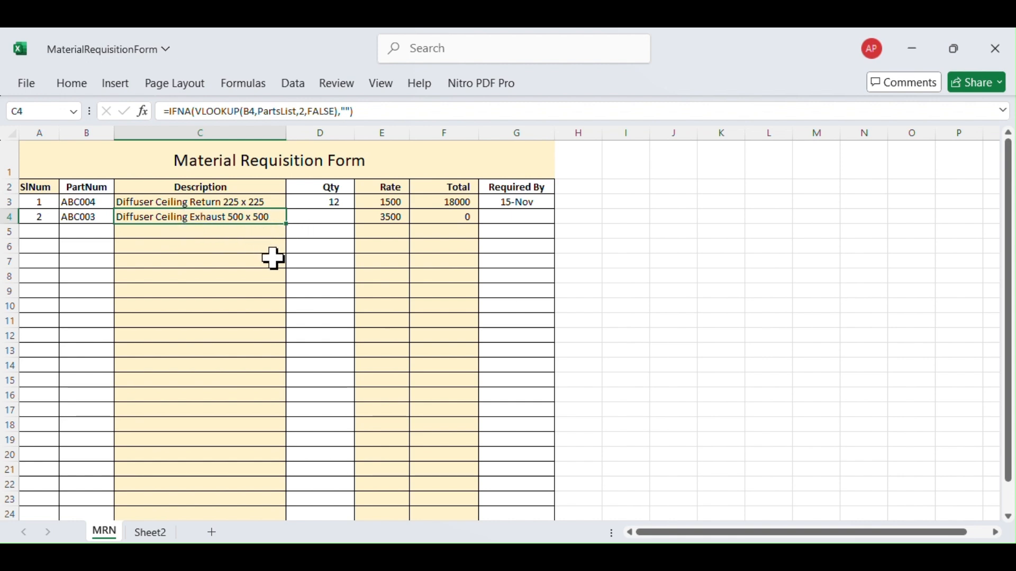
Complete row 4 with a quantity of 10 and a required-by date of 22-Nov.
key(Tab)
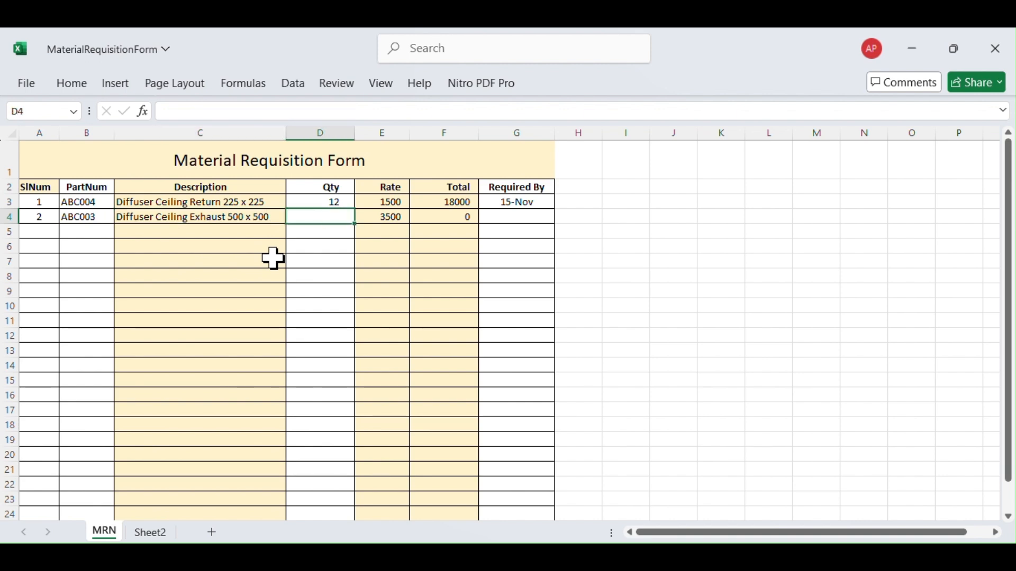
text(10)
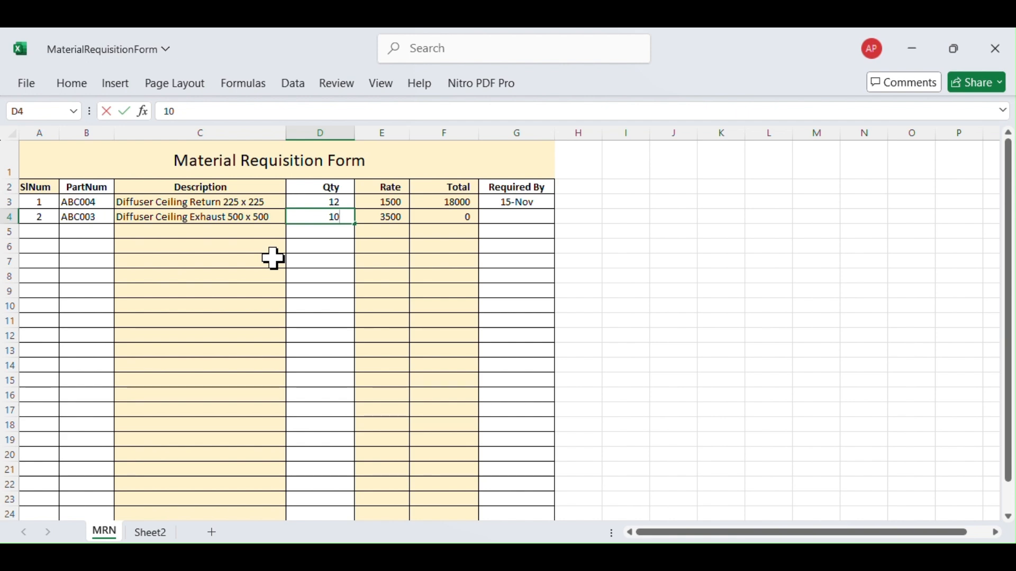
key(Tab)
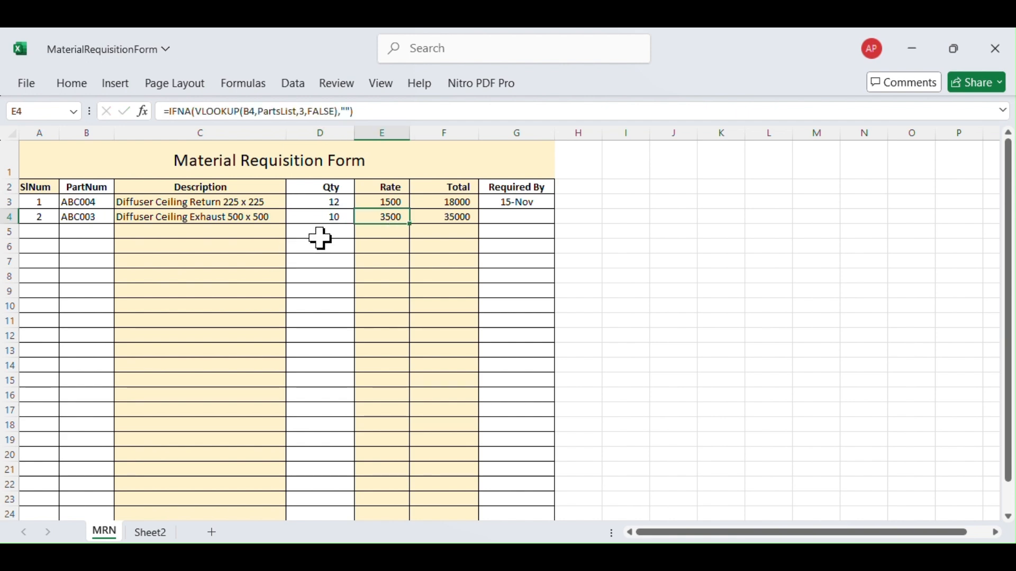
key(Tab)
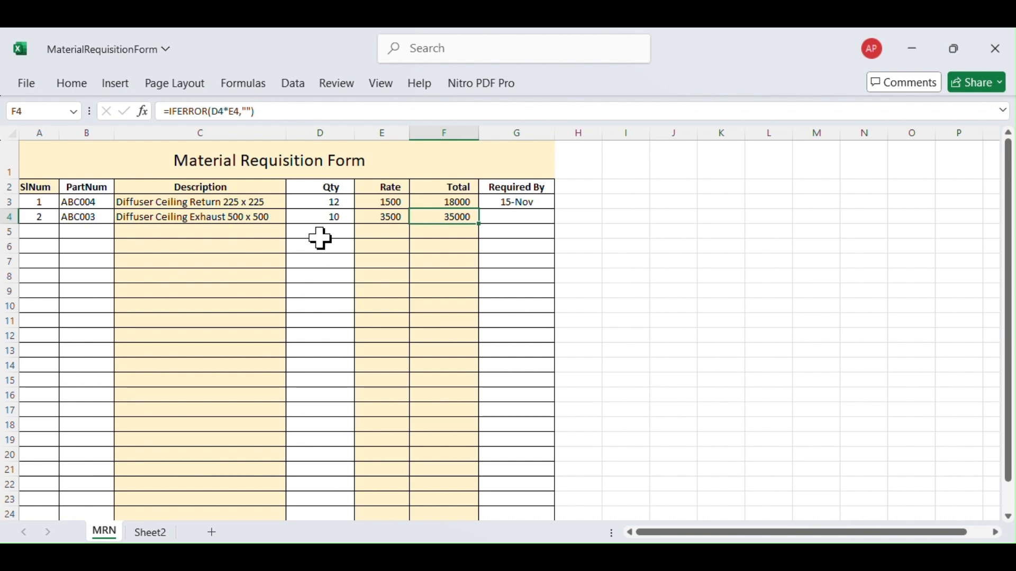
key(Tab)
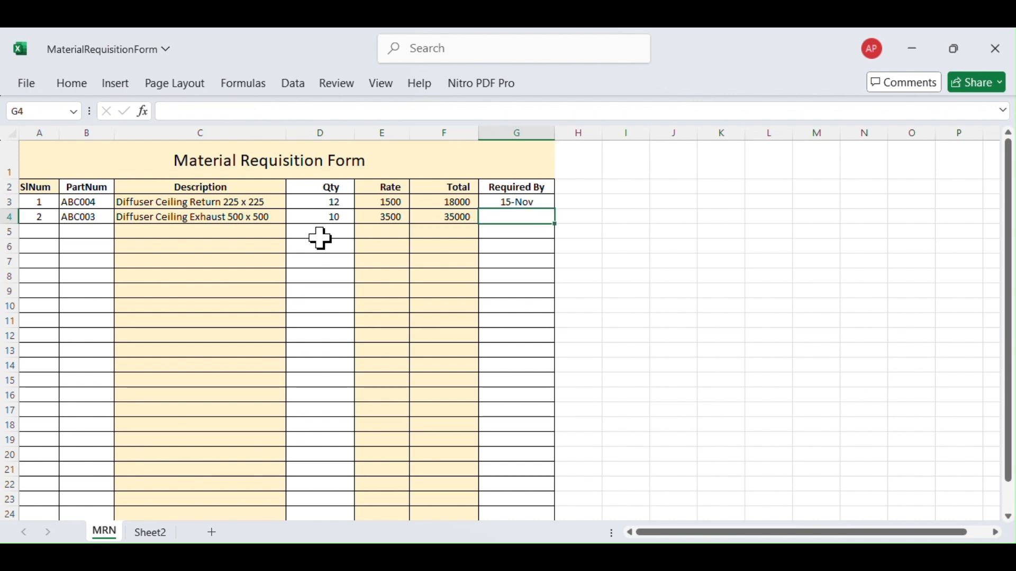
text(22-N)
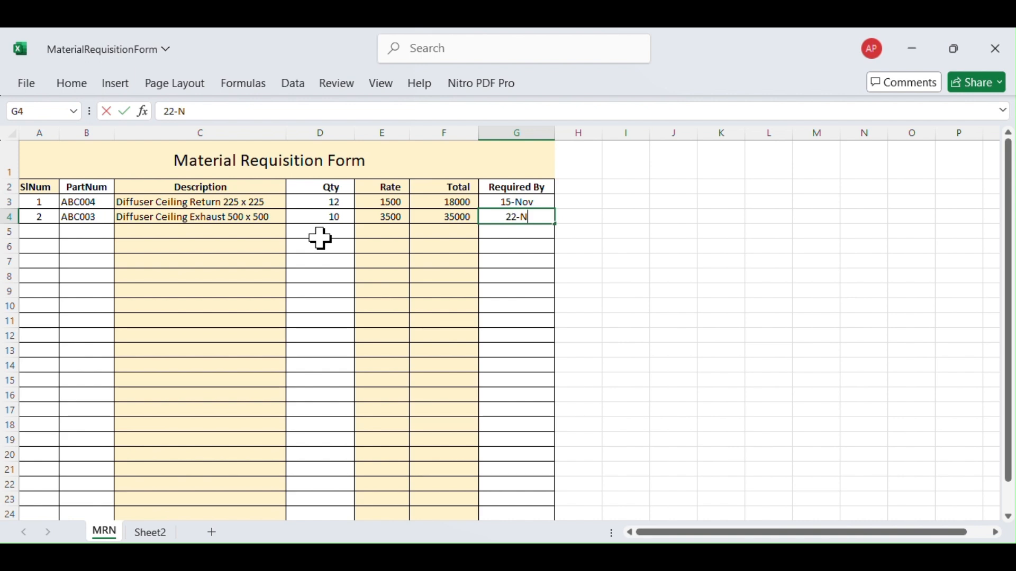
text(ov)
key(Return)
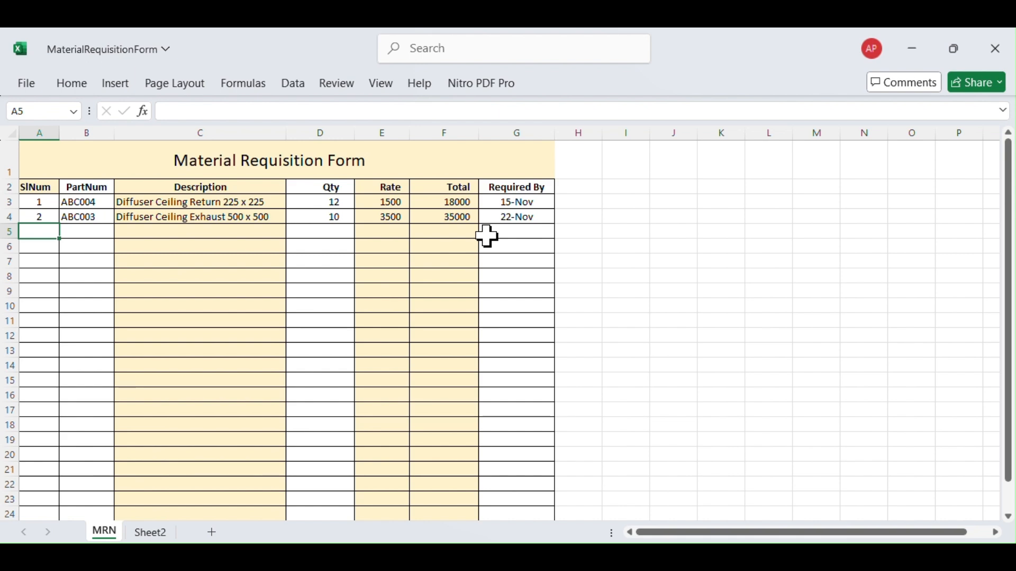
Open the table's data form from the PartNum cell in row 5 to view its fields, and close it.
click(89, 232)
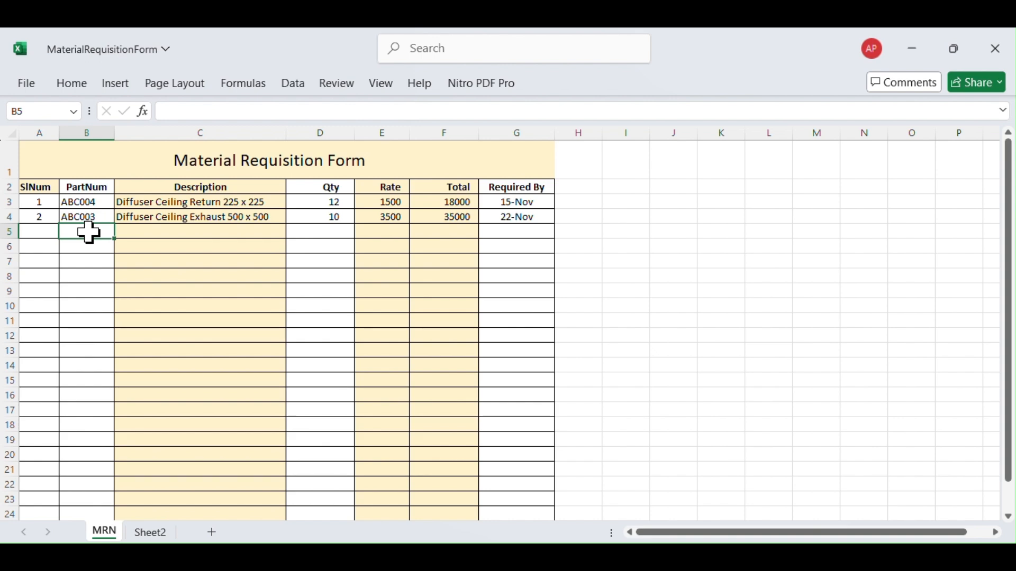
key(alt+d)
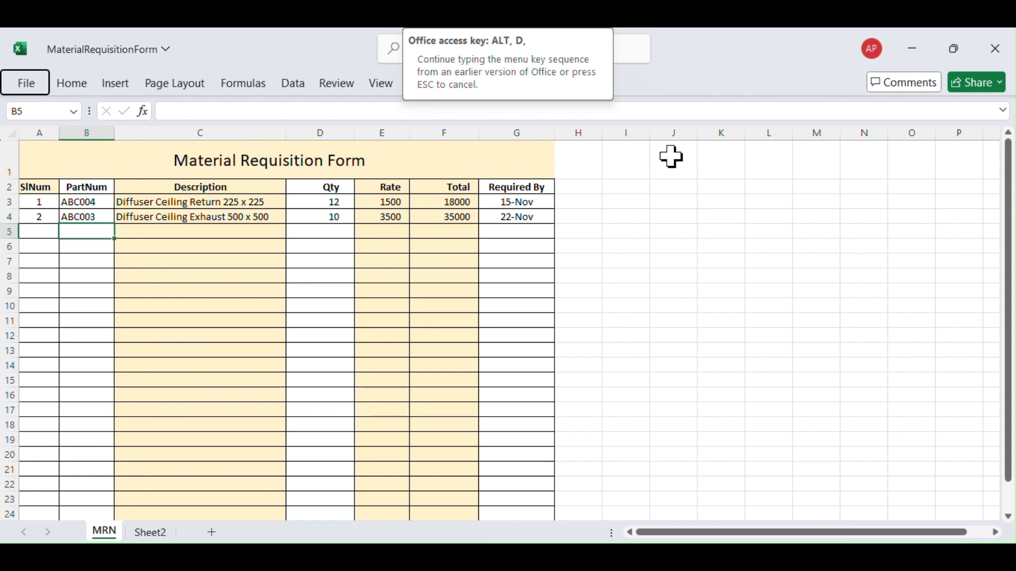
key(o)
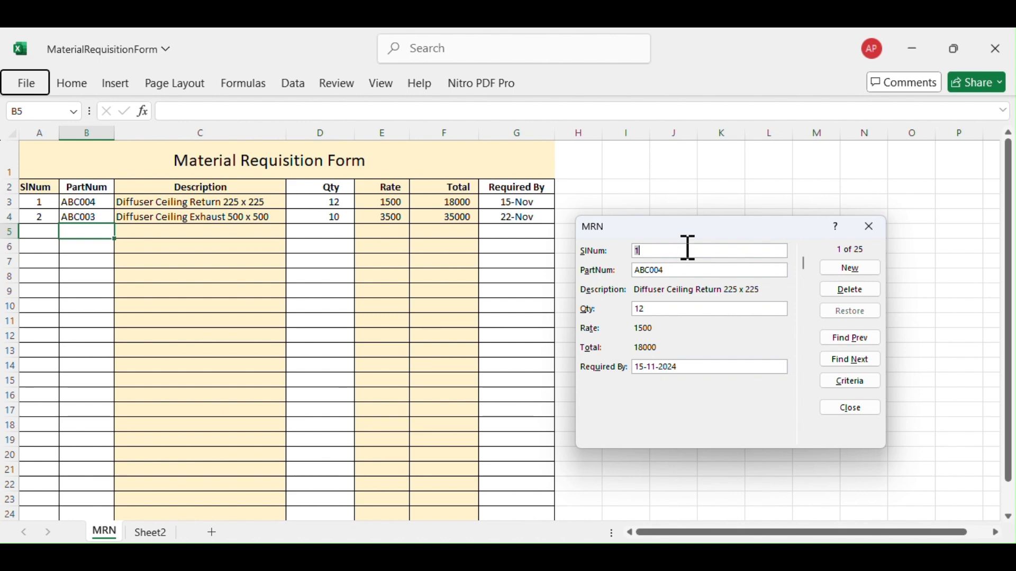
click(869, 227)
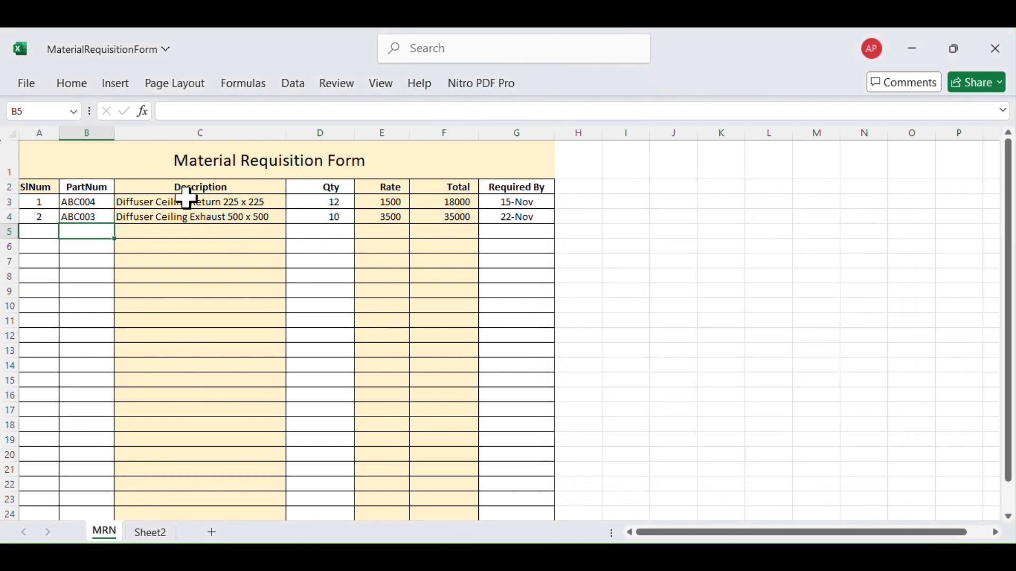
Replace the serial number in cell A4 with the formula =A3+1.
click(48, 232)
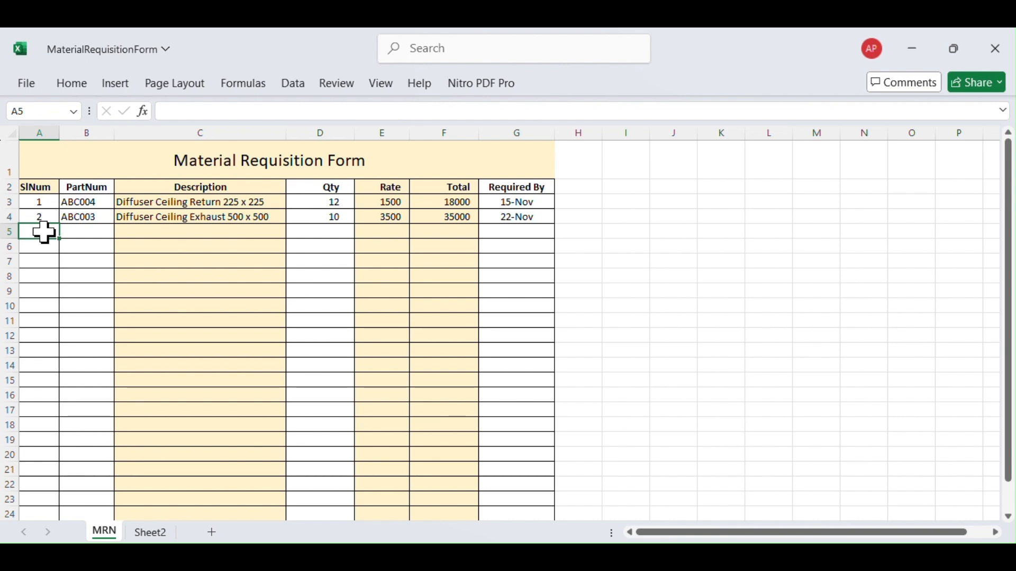
key(Up)
key(Up)
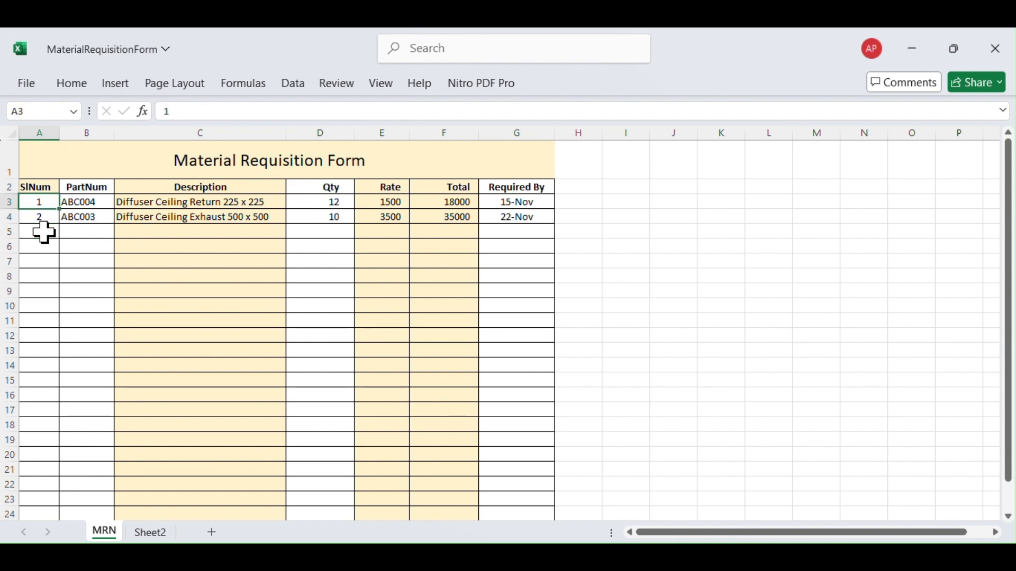
key(Down)
text(=)
key(Up)
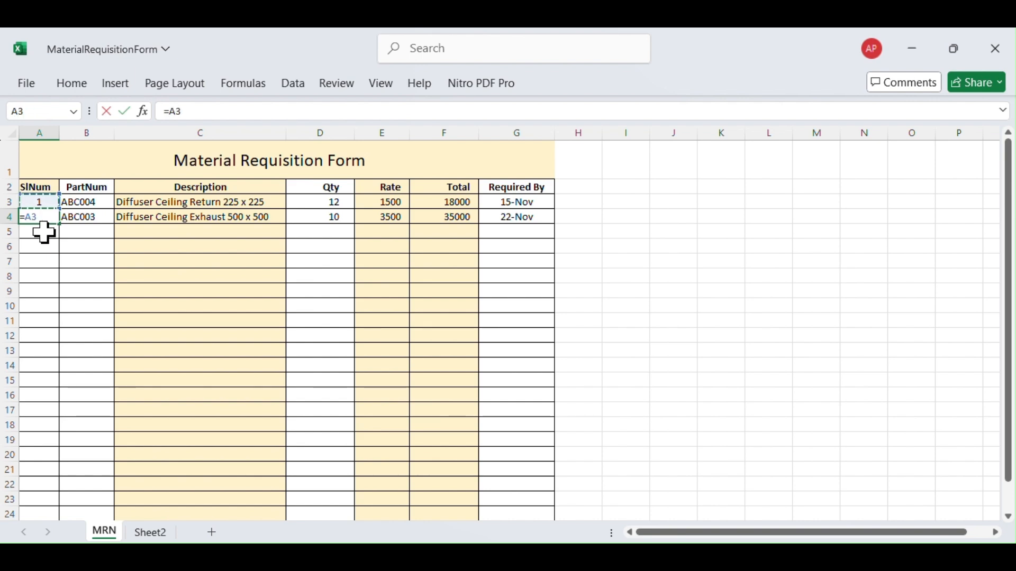
text(+1)
key(Return)
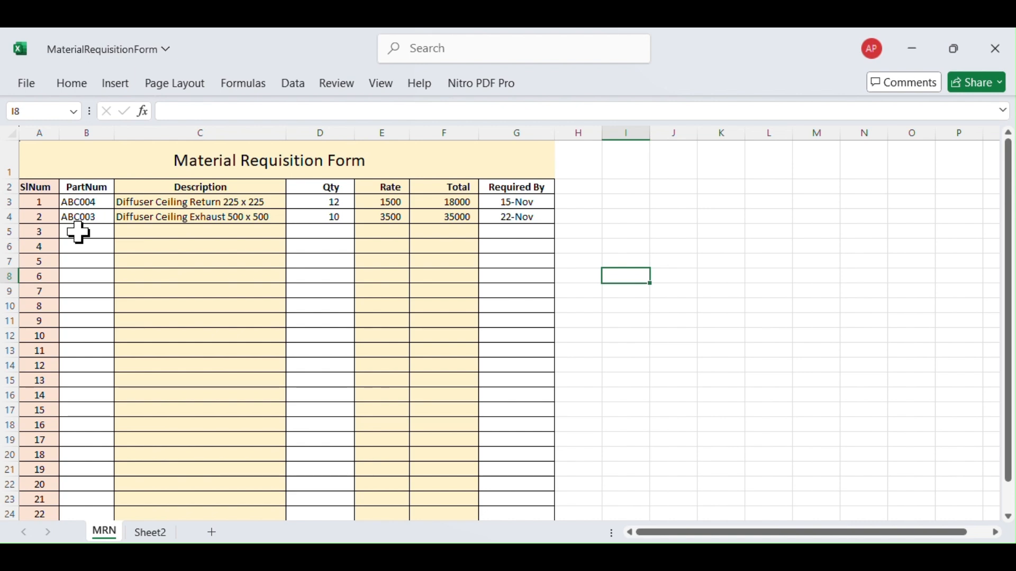
Select the empty PartNum cell in row 5 of the requisition table.
click(79, 233)
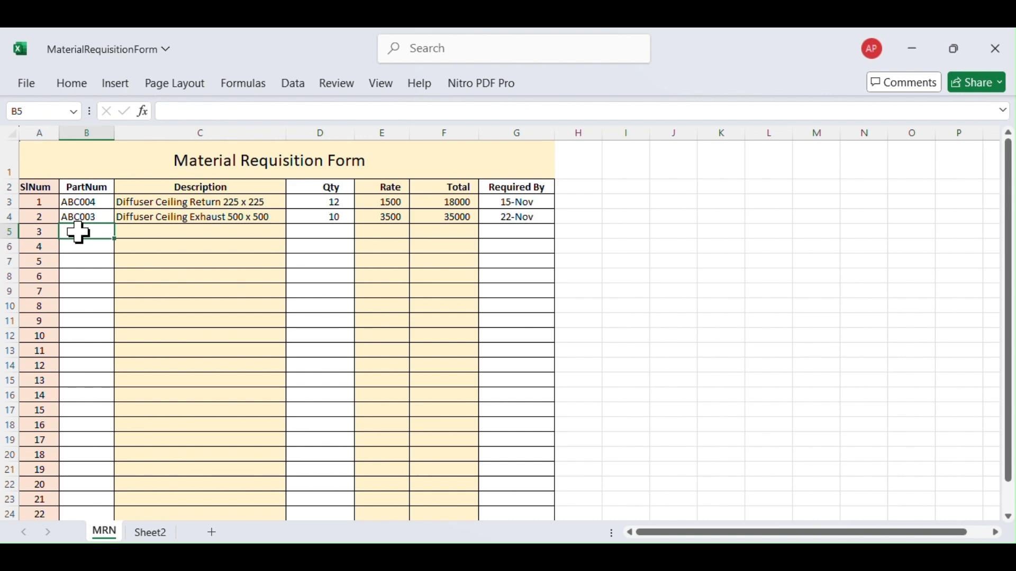
key(alt+d)
key(d)
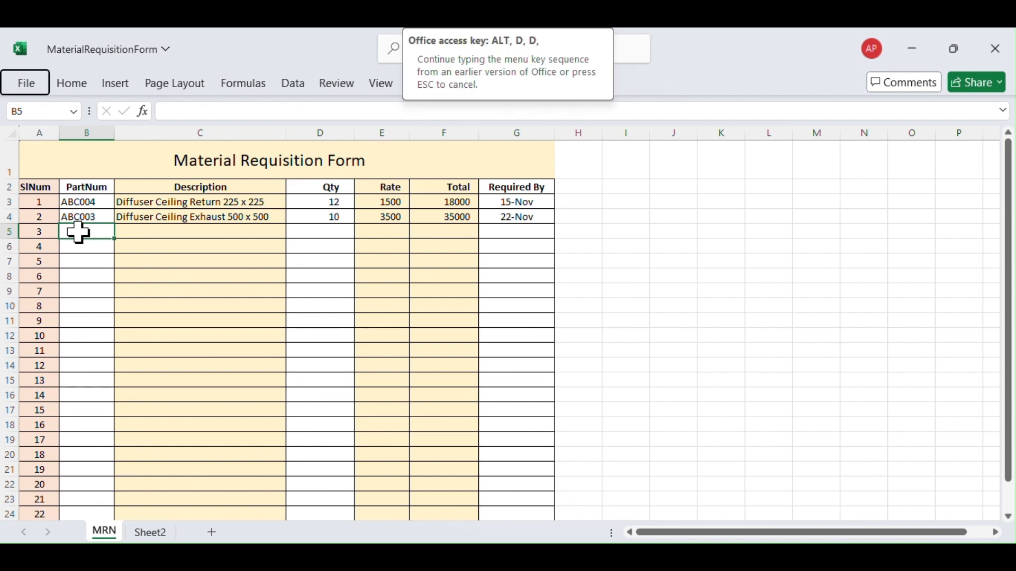
key(n)
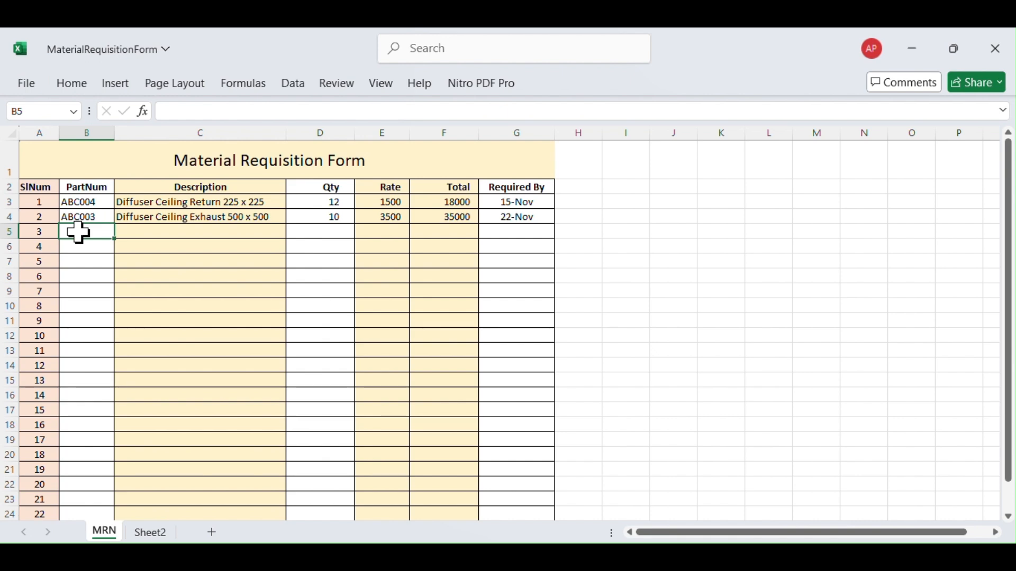
Open the data form for the requisition table and advance to record 3.
key(alt+d)
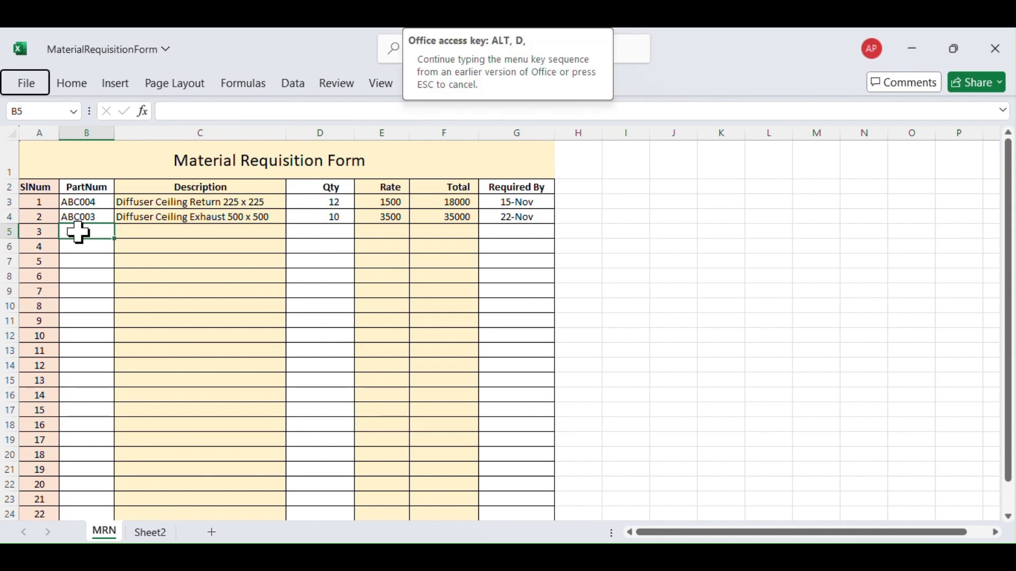
key(o)
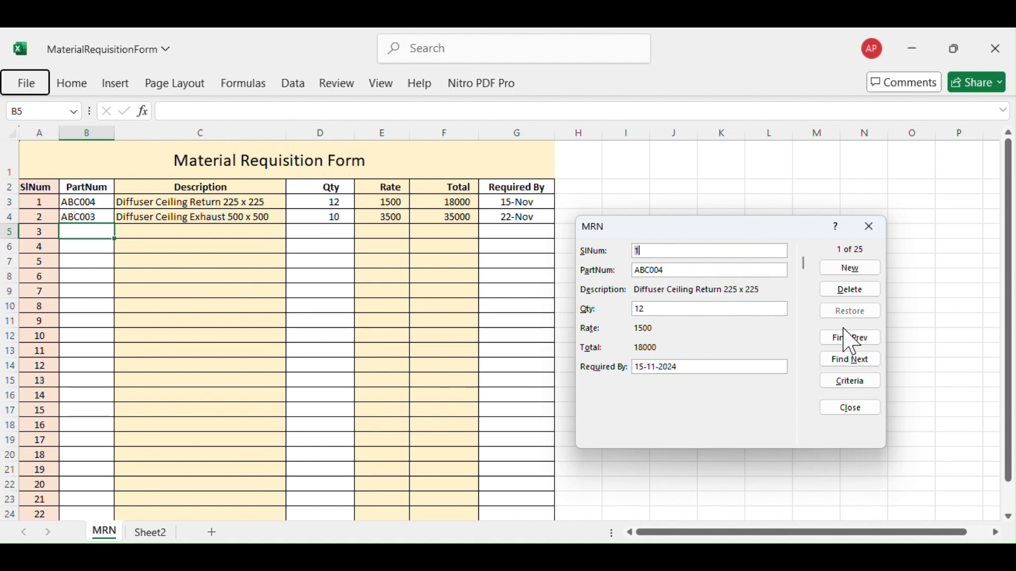
click(861, 363)
click(861, 363)
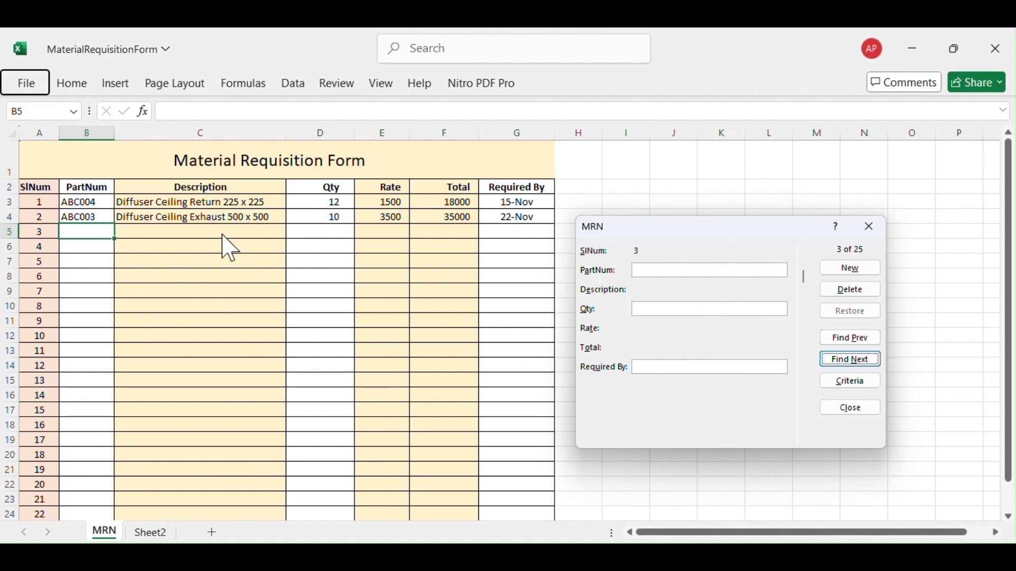
Fill in record 3 of the data form with part number ABC006, quantity 12 and required-by date 15-Nov, and save it.
click(660, 273)
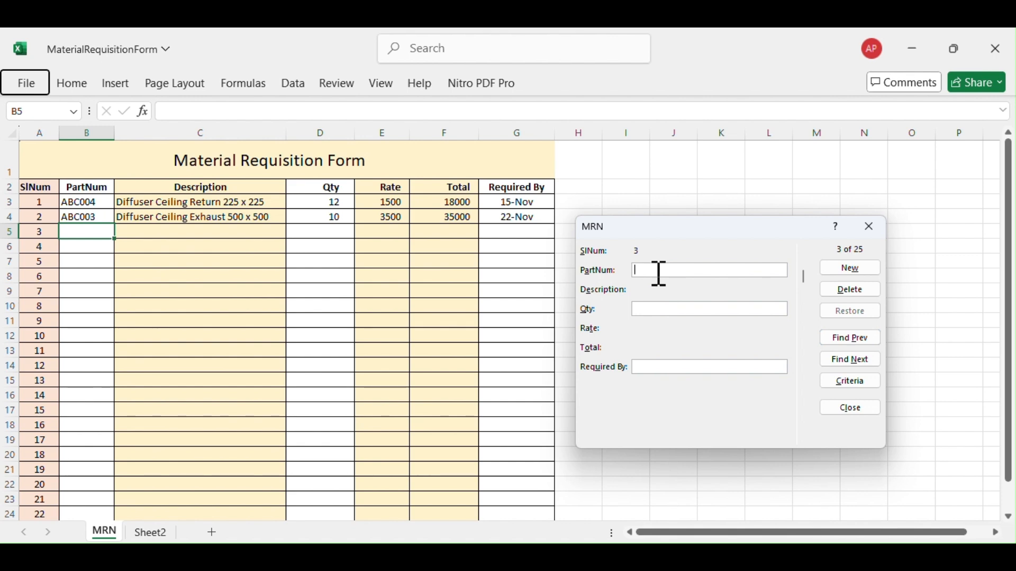
text(ABC)
text(00)
text(12)
key(Tab)
text(15-Nov)
key(Return)
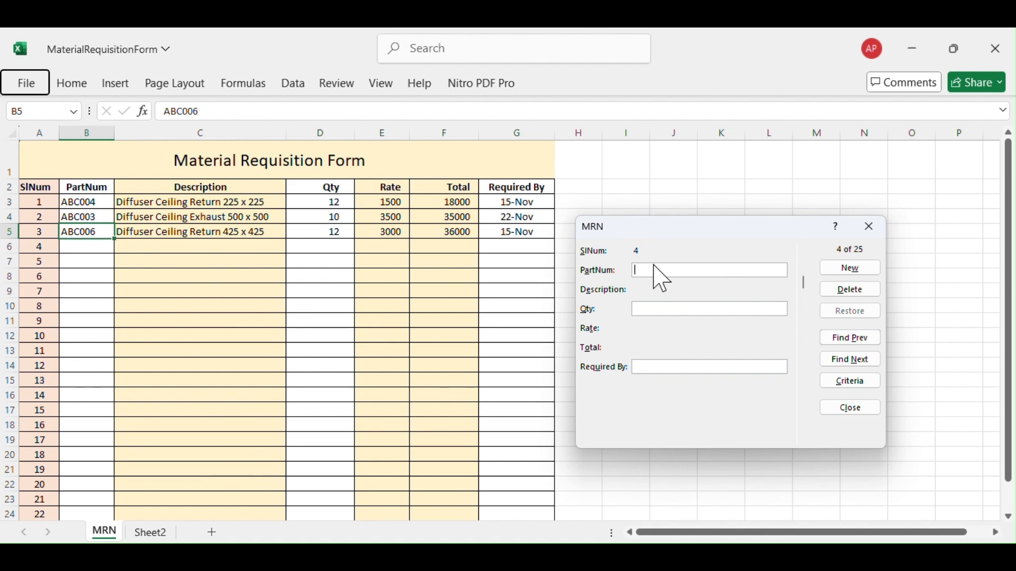
Fill in record 4 of the data form with part number ABC007, quantity 15 and required-by date 15-Nov, and save it.
text(ABC0)
key(Tab)
text(15)
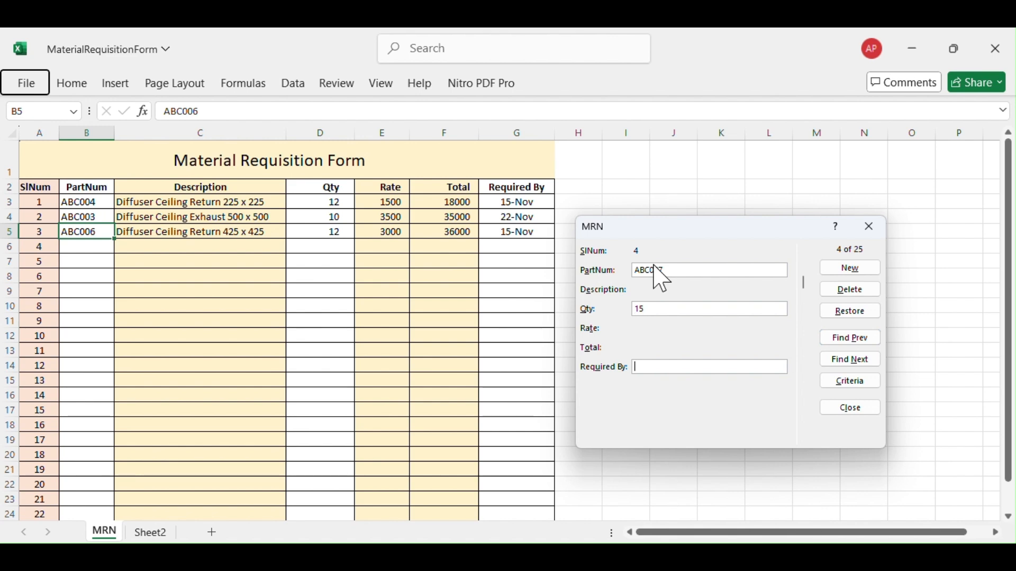
key(Tab)
text(15-Nov)
key(Return)
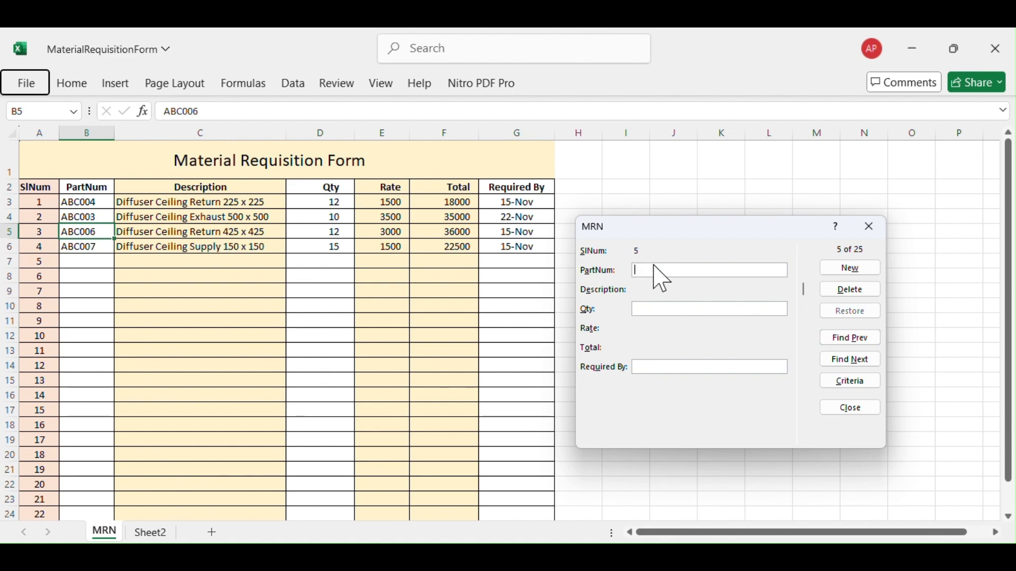
Fill in record 5 of the data form with part number ABC008, quantity 10 and required-by date 22-Nov, and save it.
text(ABC-)
text(008)
key(BackSpace)
key(BackSpace)
key(BackSpace)
key(BackSpace)
text(008)
key(Tab)
text(10)
key(Tab)
text(22-Nov)
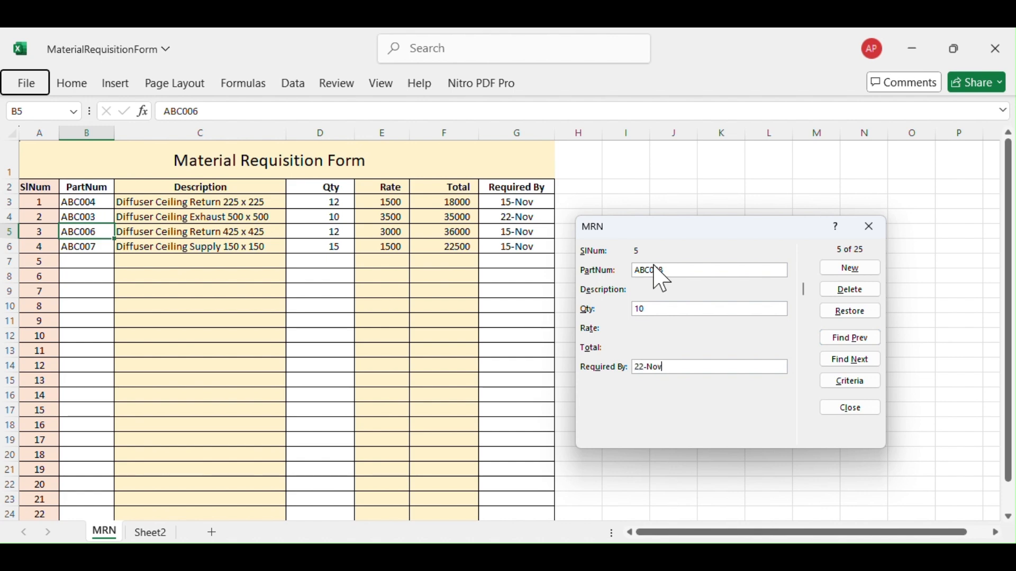
key(Return)
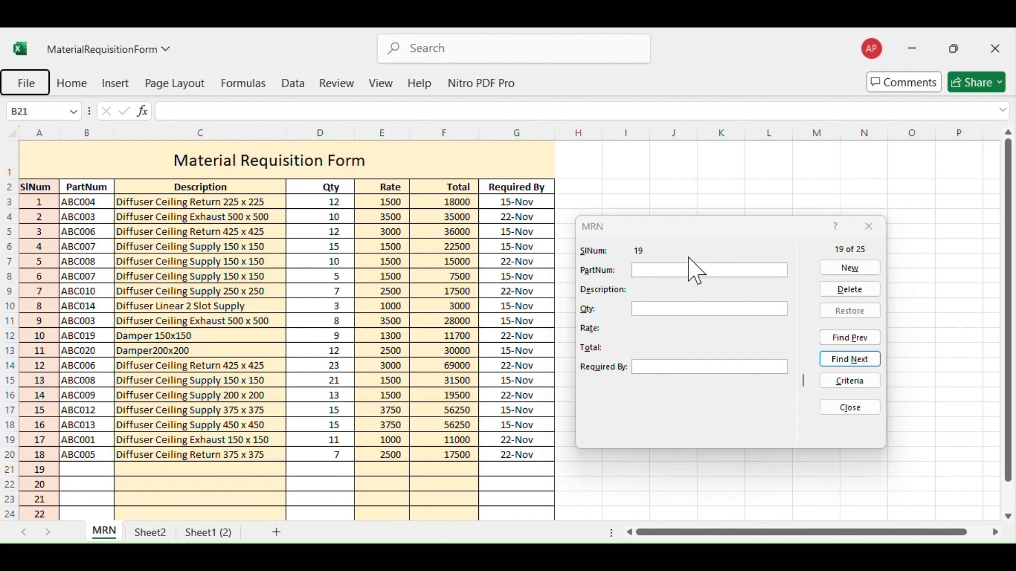
Close the data form and select the empty PartNum cell in row 21.
click(871, 228)
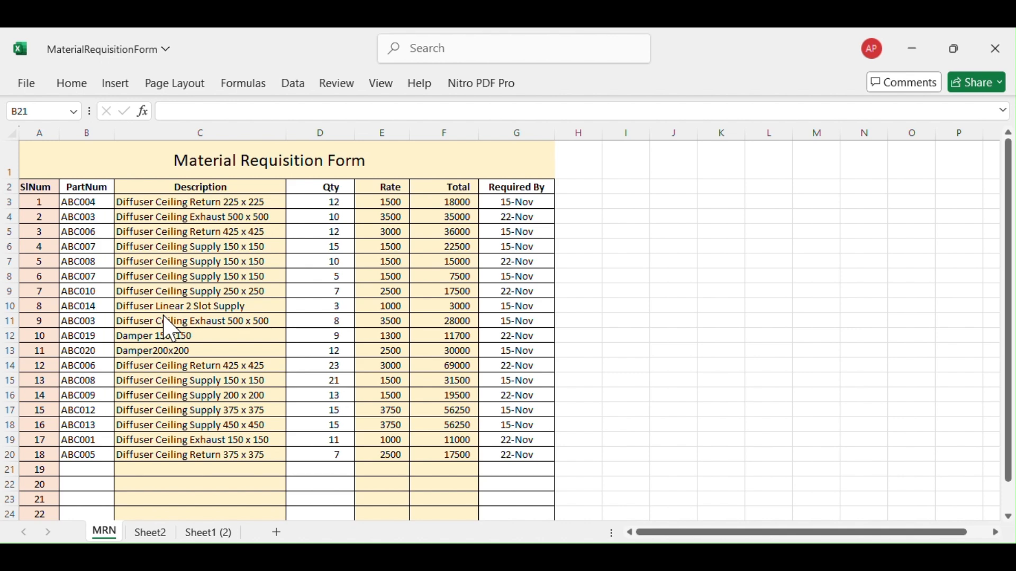
click(94, 471)
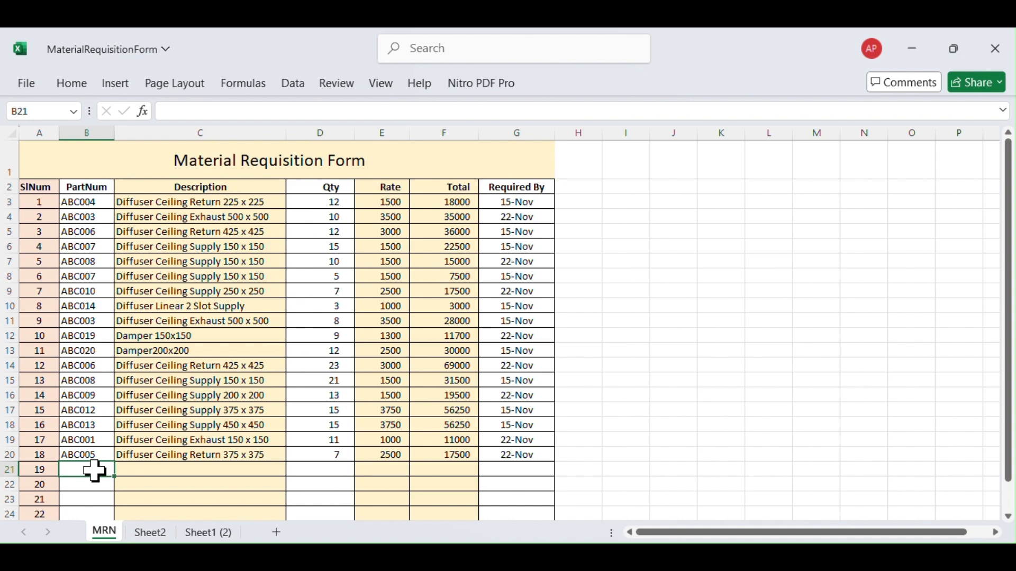
key(alt)
key(d)
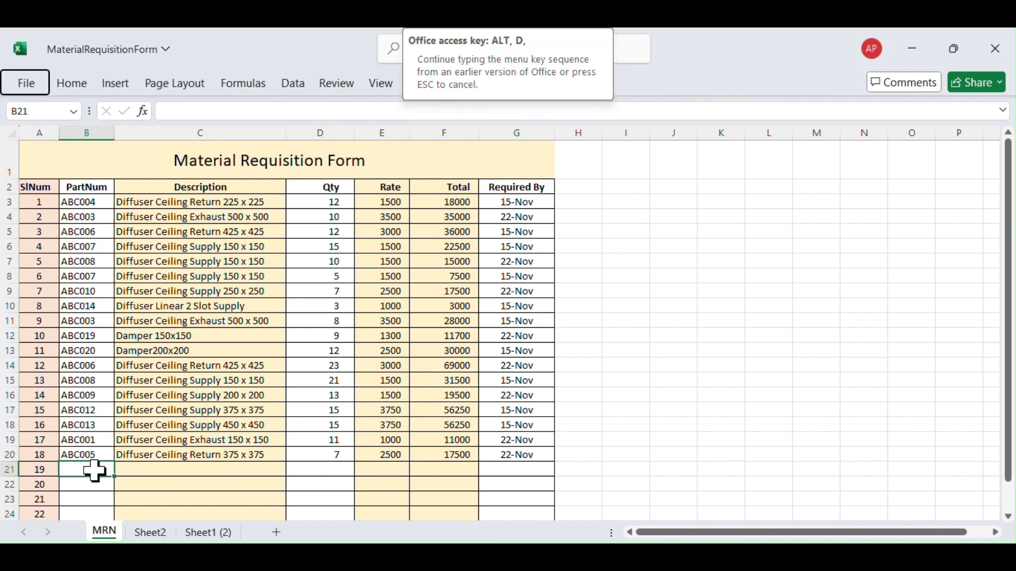
key(o)
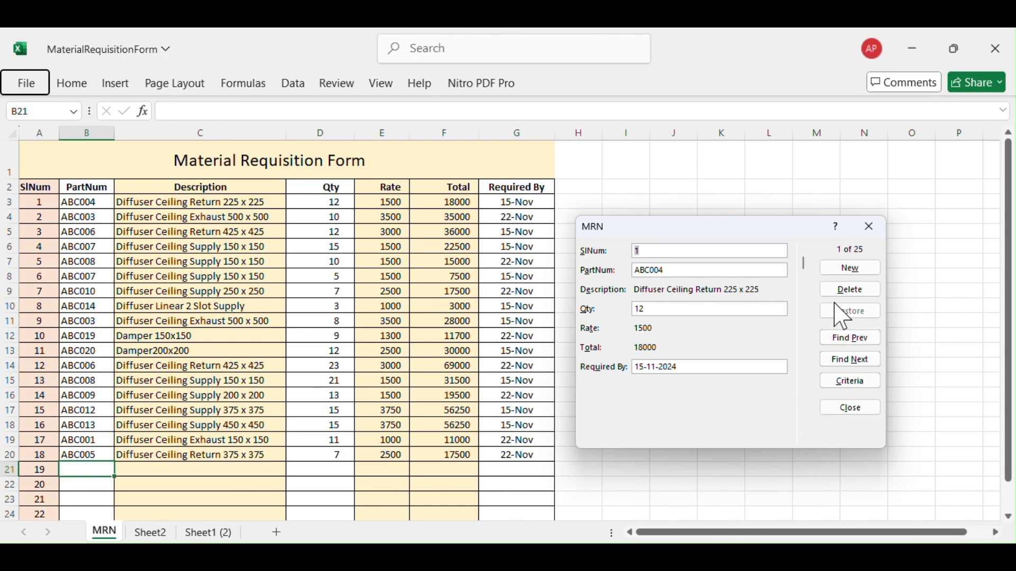
click(840, 381)
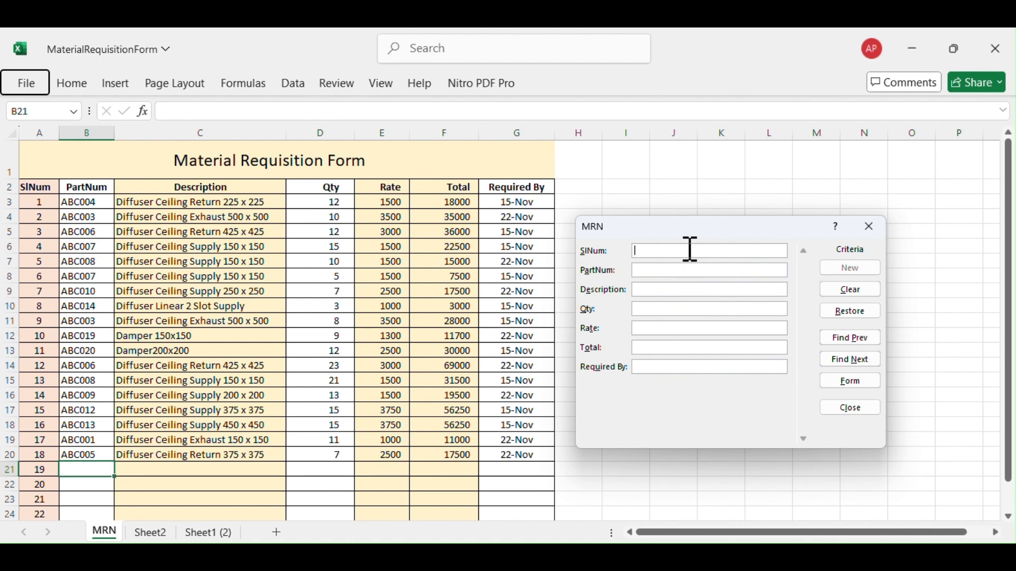
text(ABC)
click(873, 234)
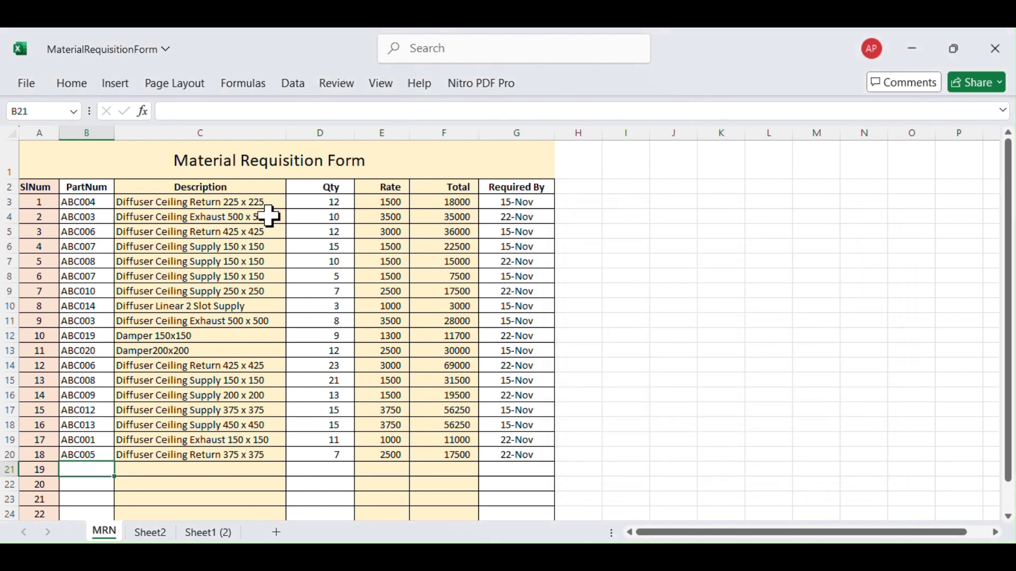
Open the data form from the first PartNum cell and find the record whose part number matches the criterion ABC012.
click(81, 200)
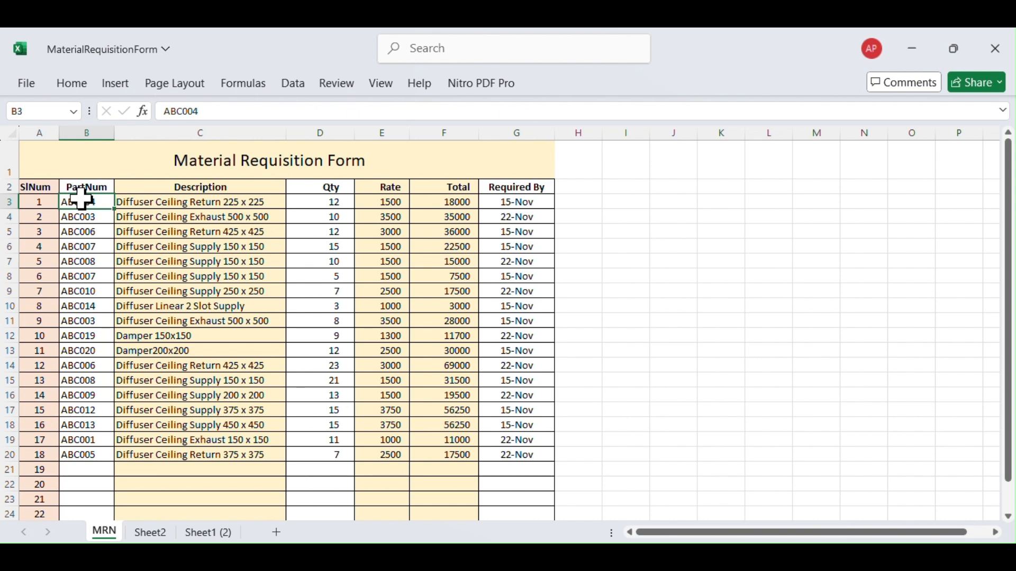
key(alt+d)
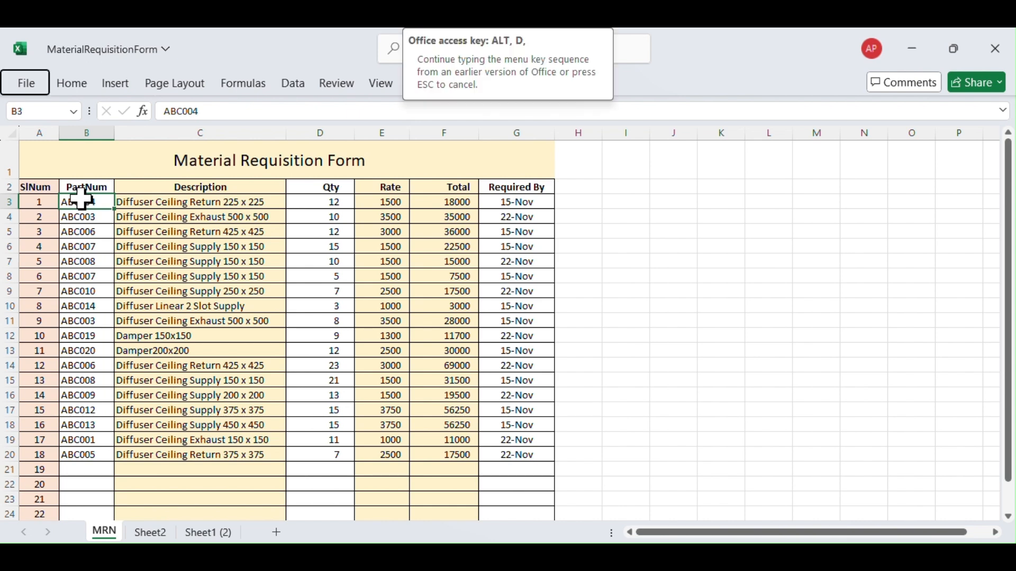
key(o)
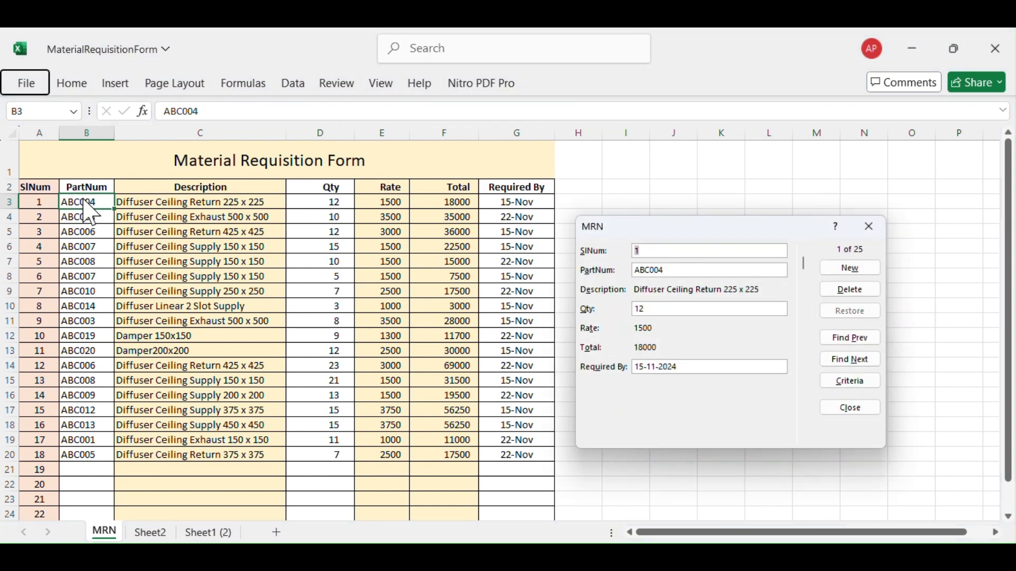
click(857, 386)
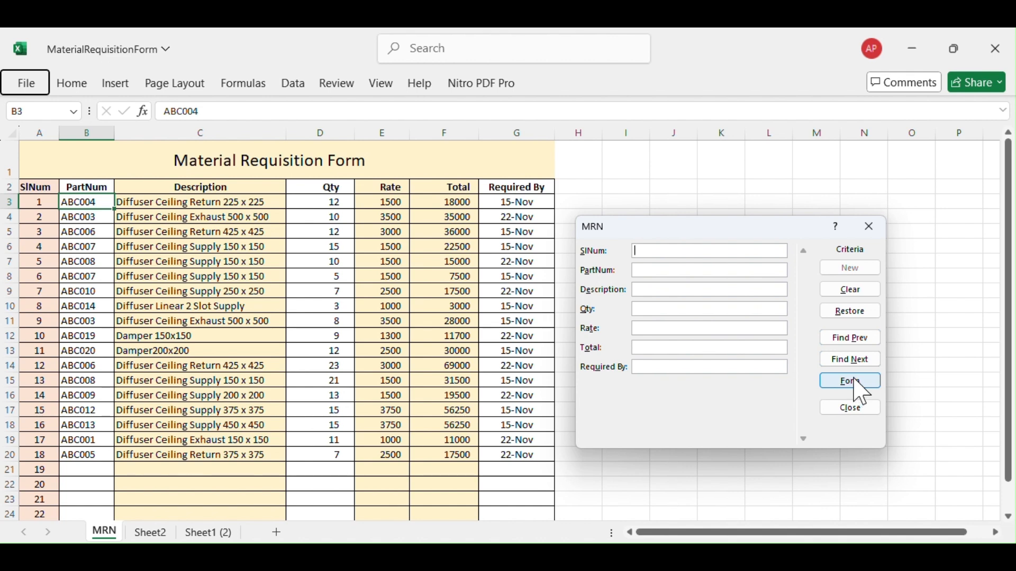
click(645, 268)
text(ABC012)
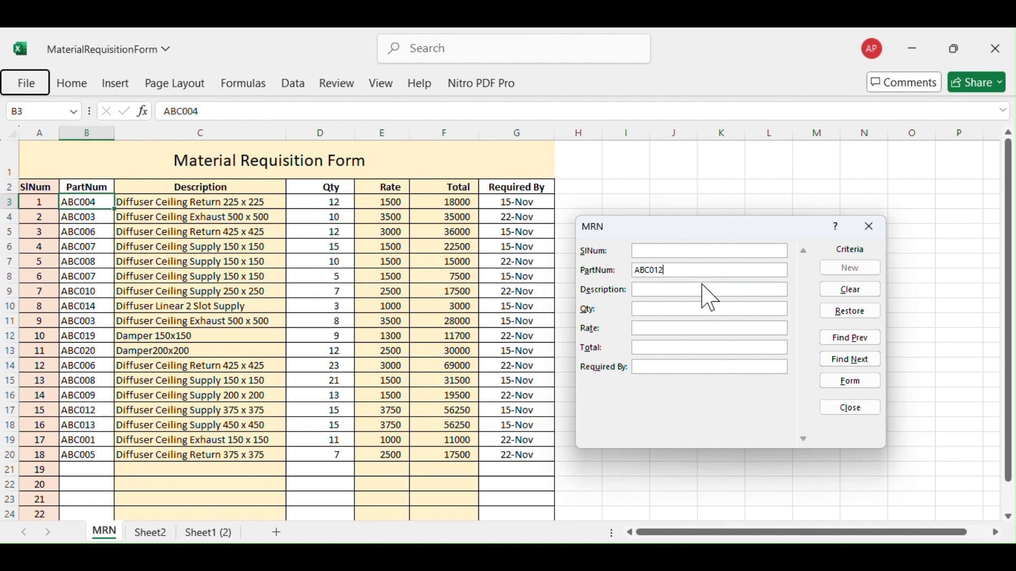
click(871, 363)
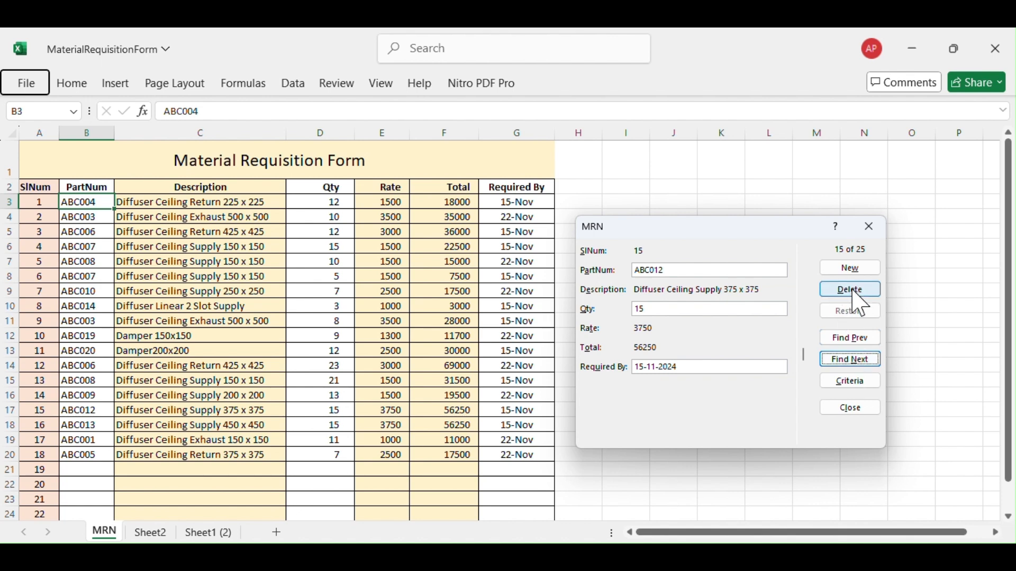
Replace the part number search criterion with a quantity criterion of 15 and find the next matching record.
click(860, 381)
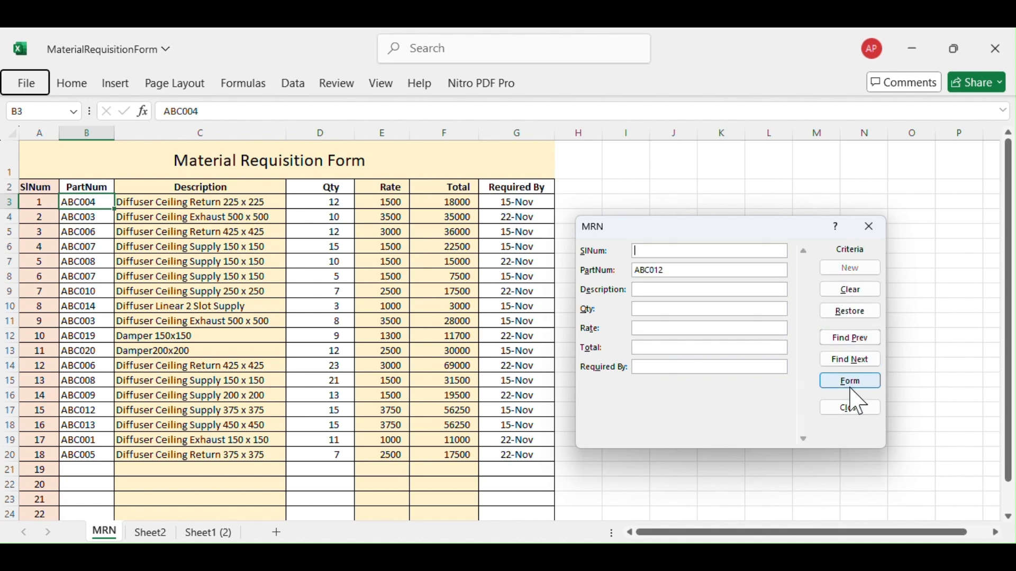
drag(681, 270, 635, 288)
key(BackSpace)
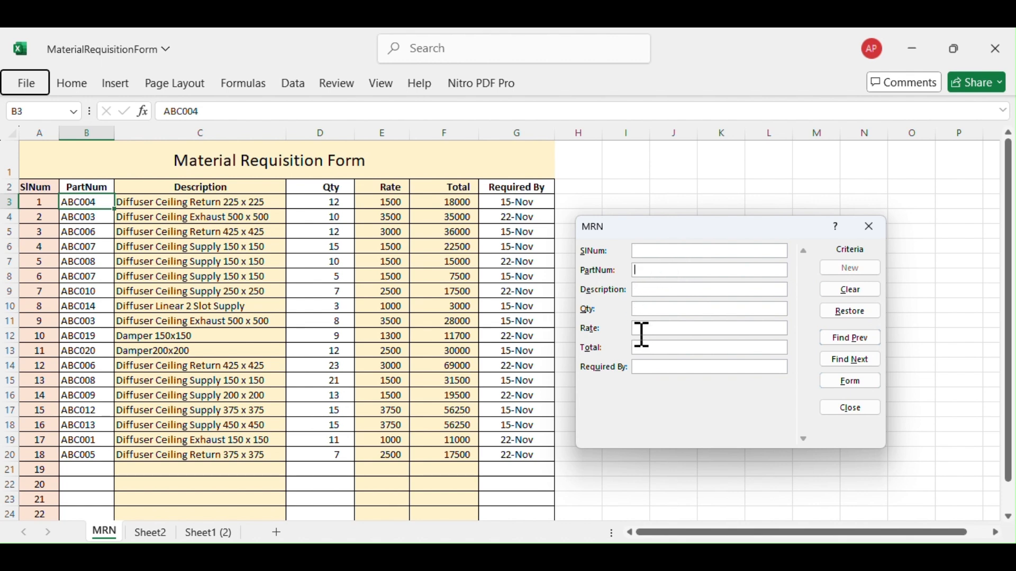
click(647, 313)
text(15)
click(854, 363)
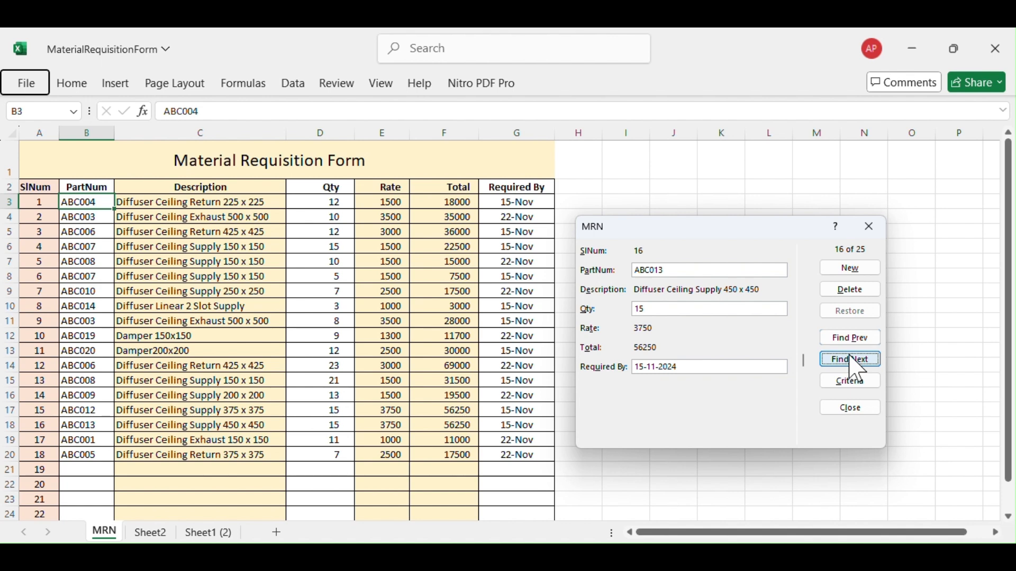
Browse forward and back through the data form records that match the quantity criterion.
click(850, 360)
click(850, 337)
click(851, 338)
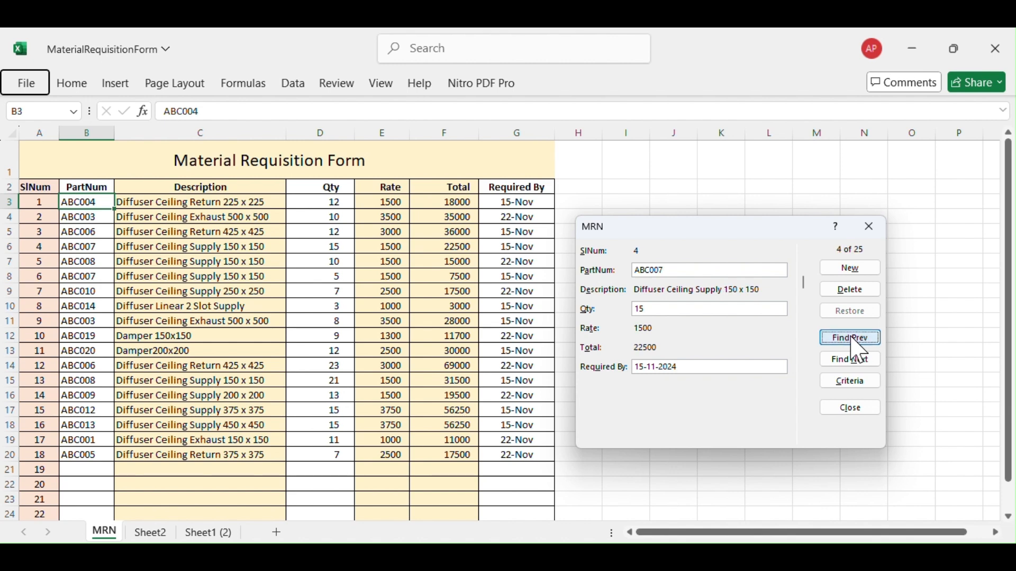